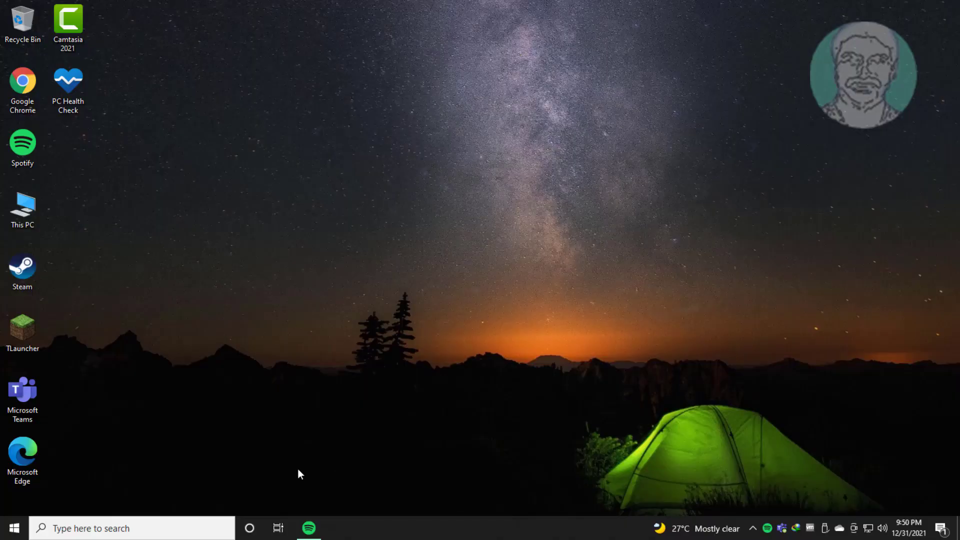
Search for cmd and launch Command Prompt with Run as administrator.
left_click(113, 529)
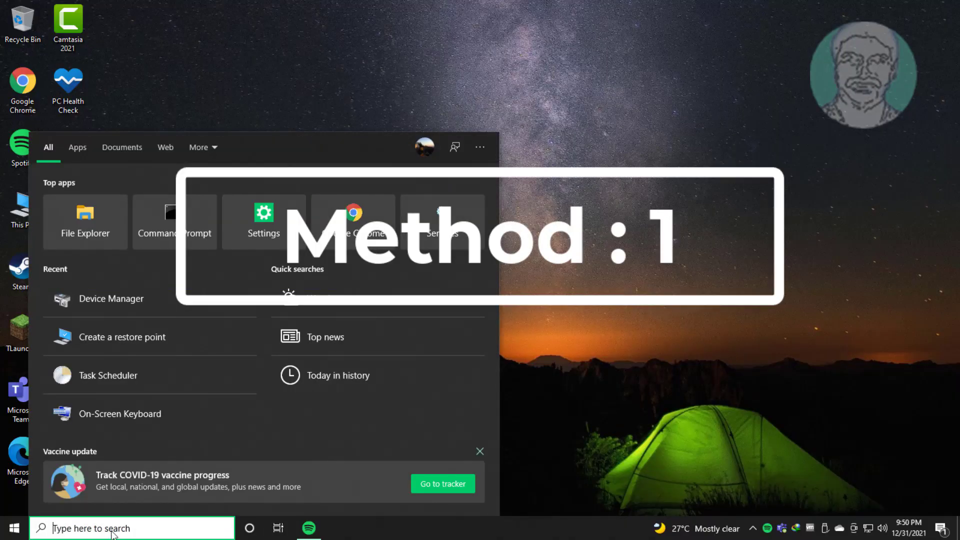
type("cmd")
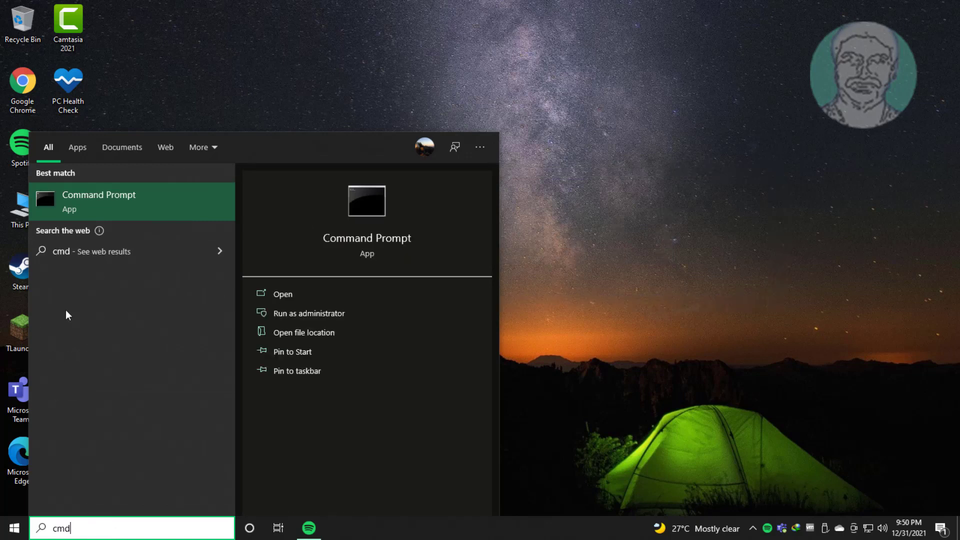
right_click(107, 199)
left_click(161, 211)
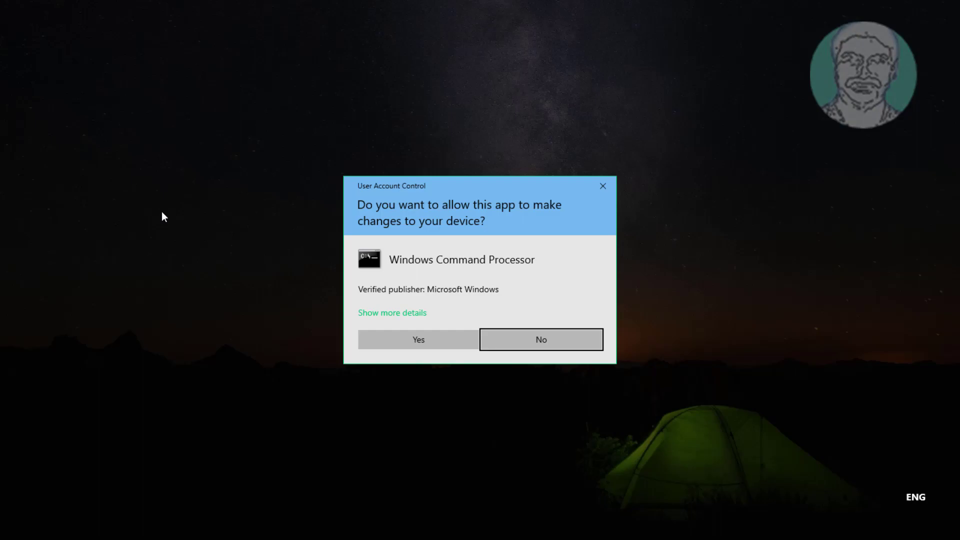
Approve the UAC prompt, then enter 'net localgroup administrators' at the elevated prompt.
left_click(445, 344)
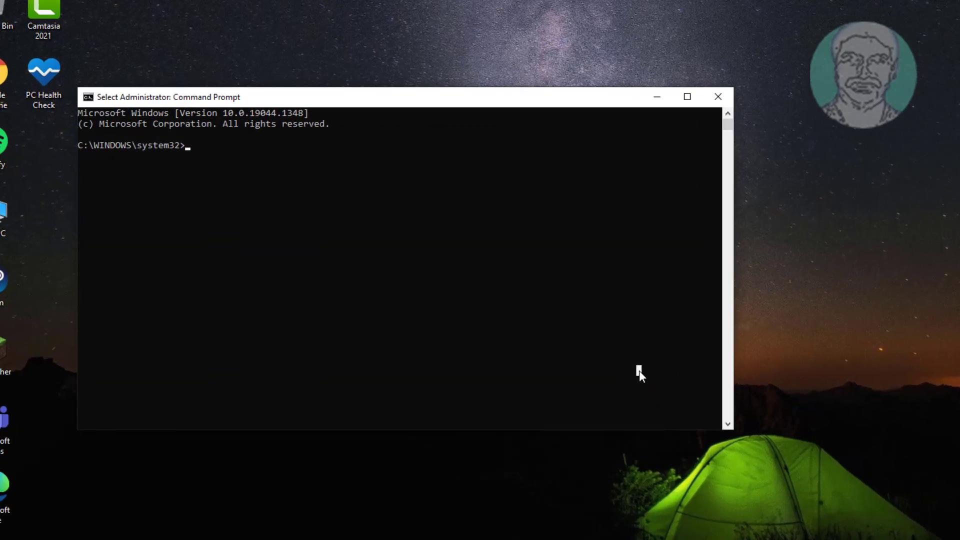
left_click(382, 209)
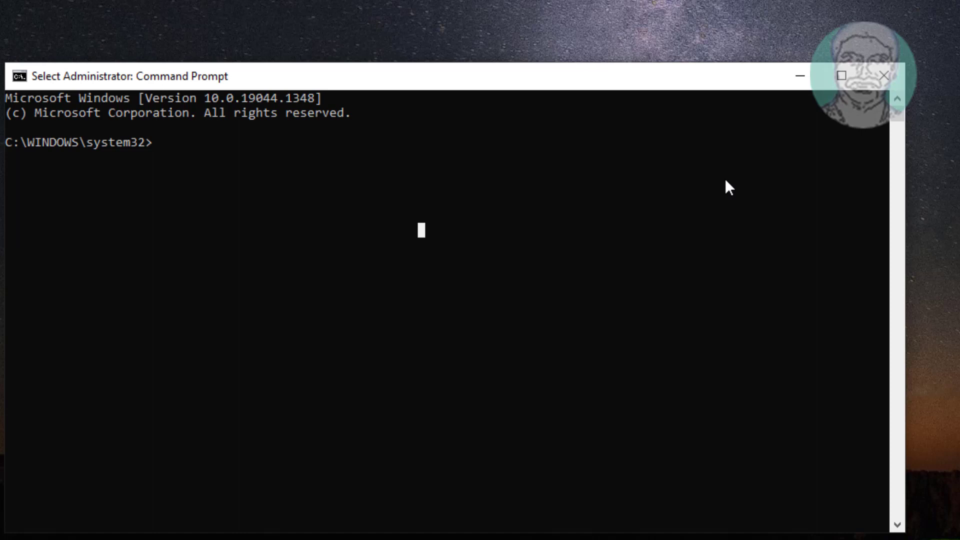
type("net loca")
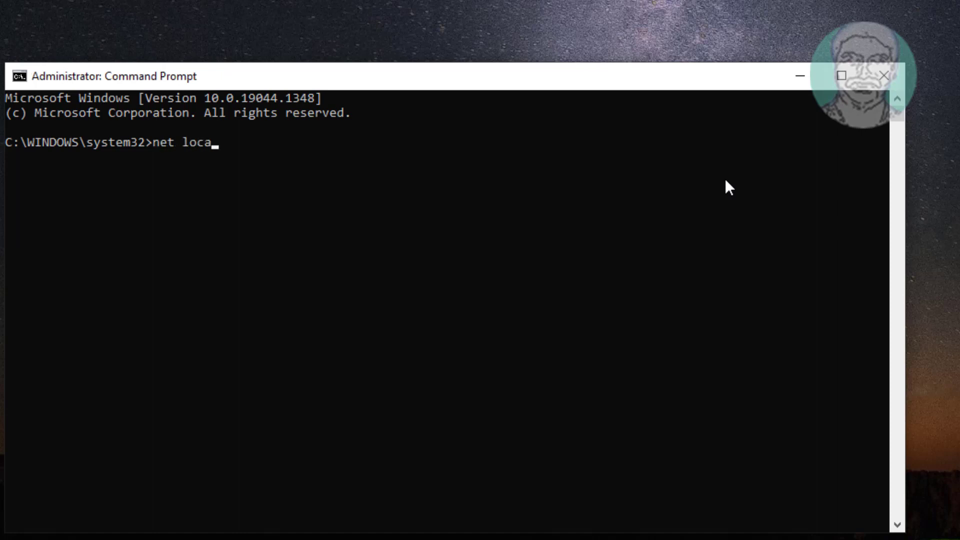
type("lgroup admi")
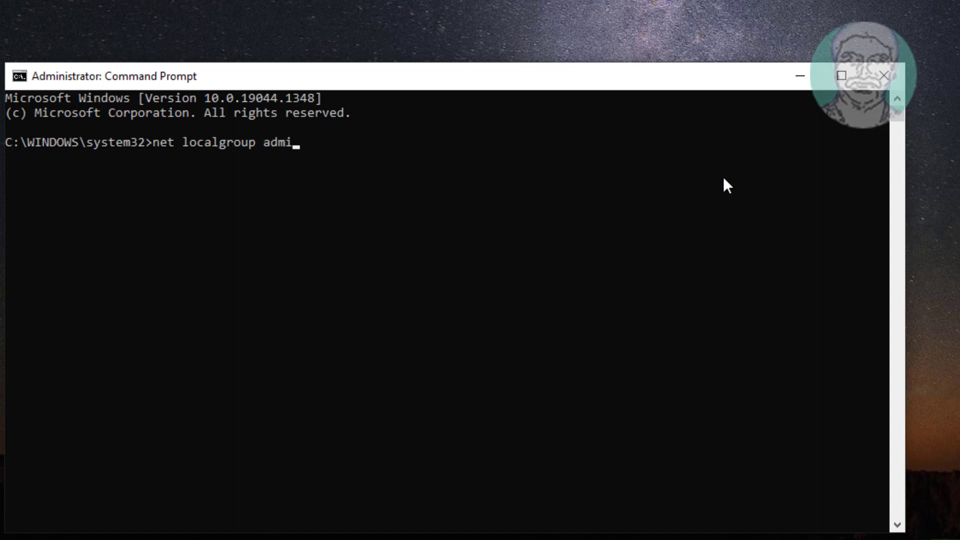
type("nistrators /add networkservice")
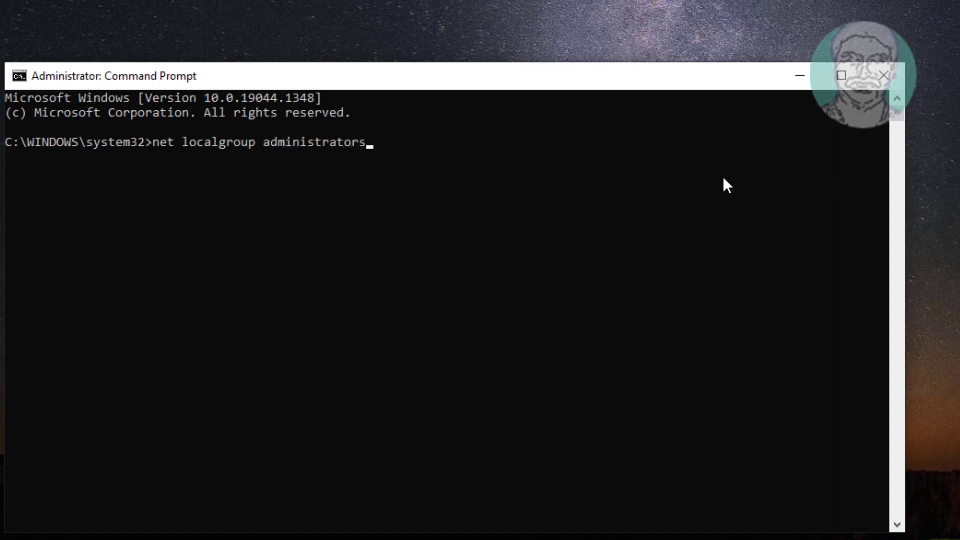
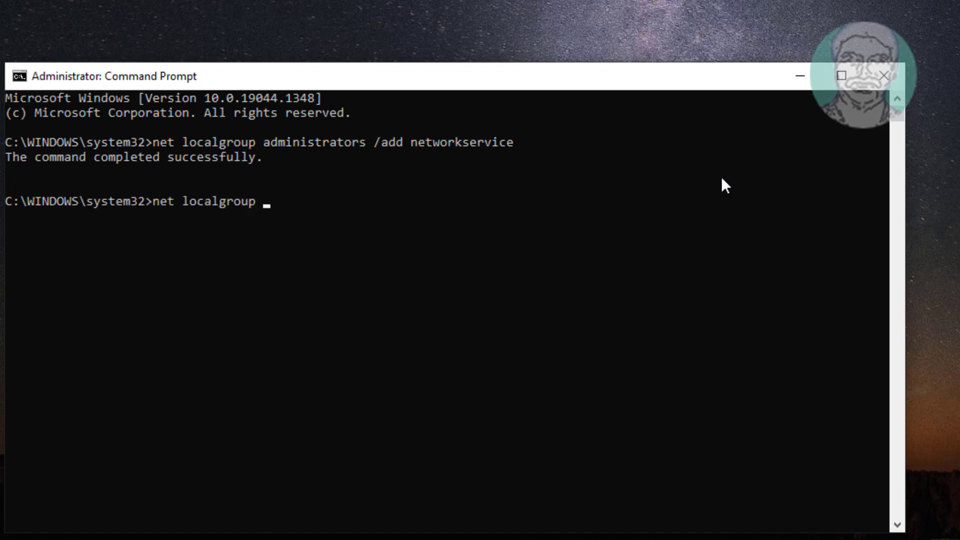
Begin a second 'net localgroup administrators' command at the prompt for the next service account.
type(" administrators /add localservice")
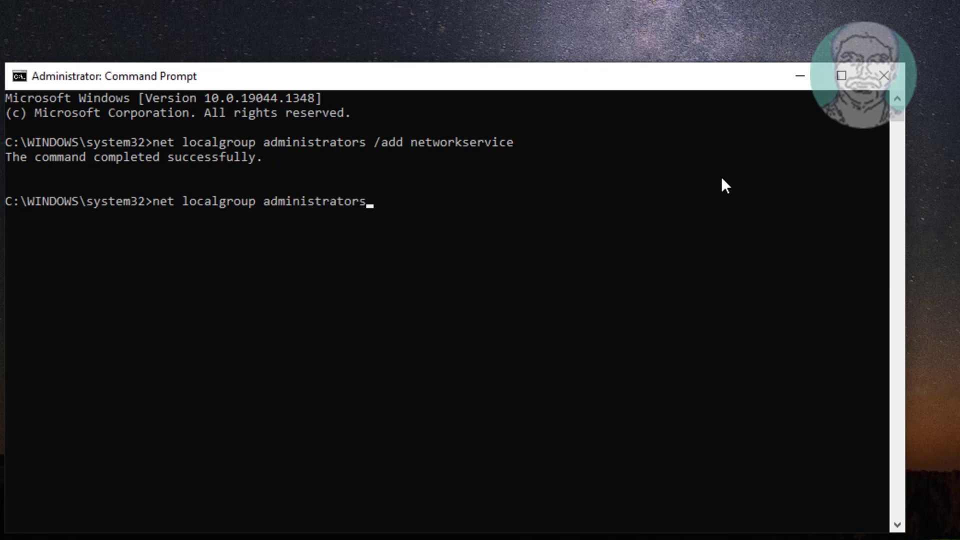
Begin a second 'net localgroup administrators' command at the prompt for the next service account.
type("add localservice")
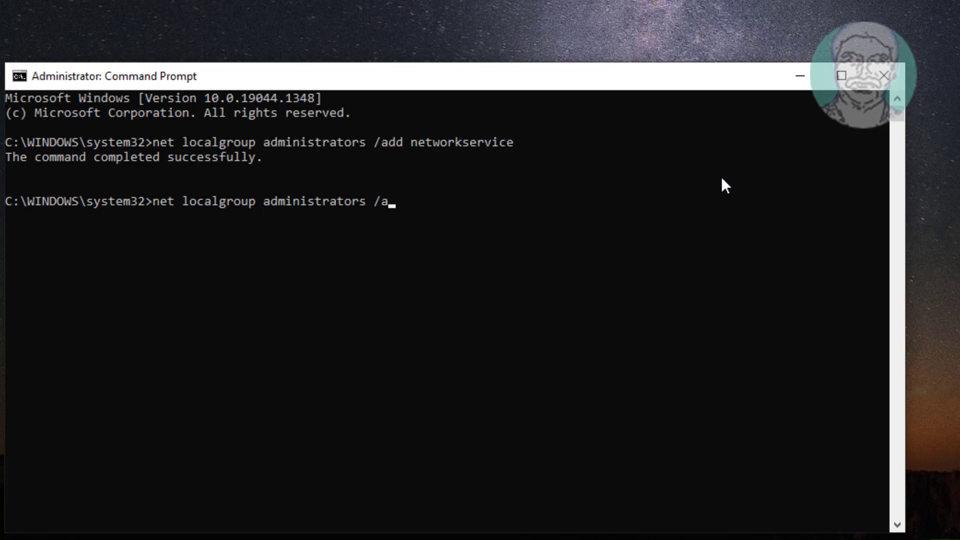
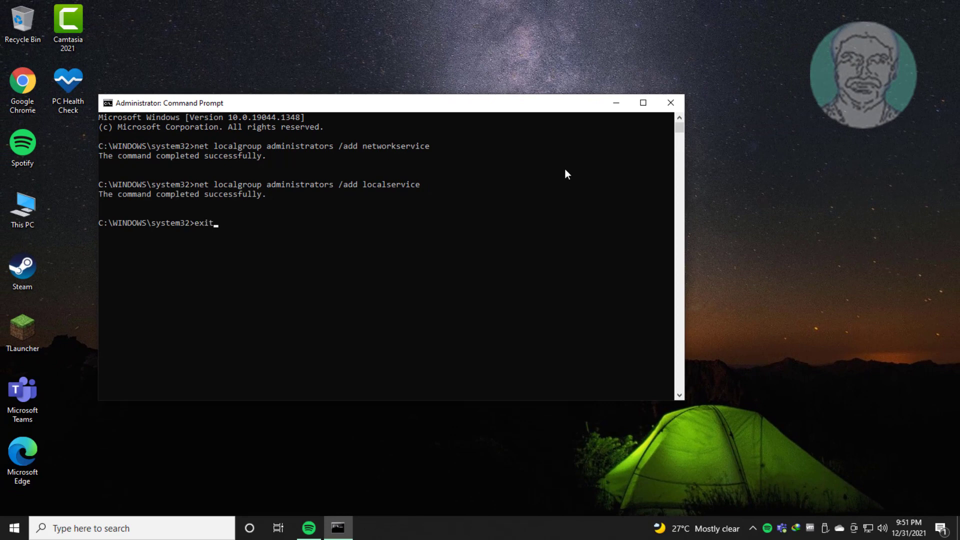
Close the Administrator Command Prompt with the exit command.
key("Return")
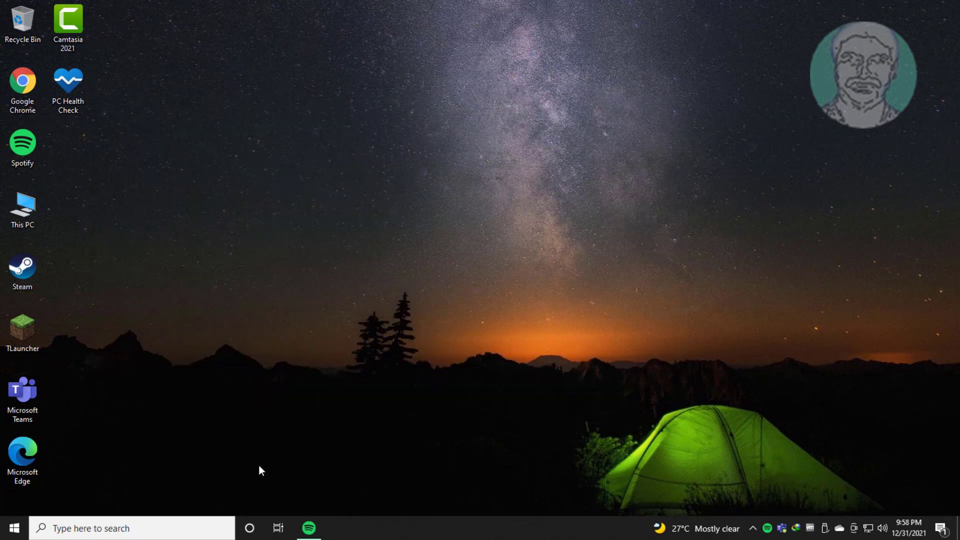
Find Control Panel through search, open its Sound settings, then close Control Panel.
left_click(121, 530)
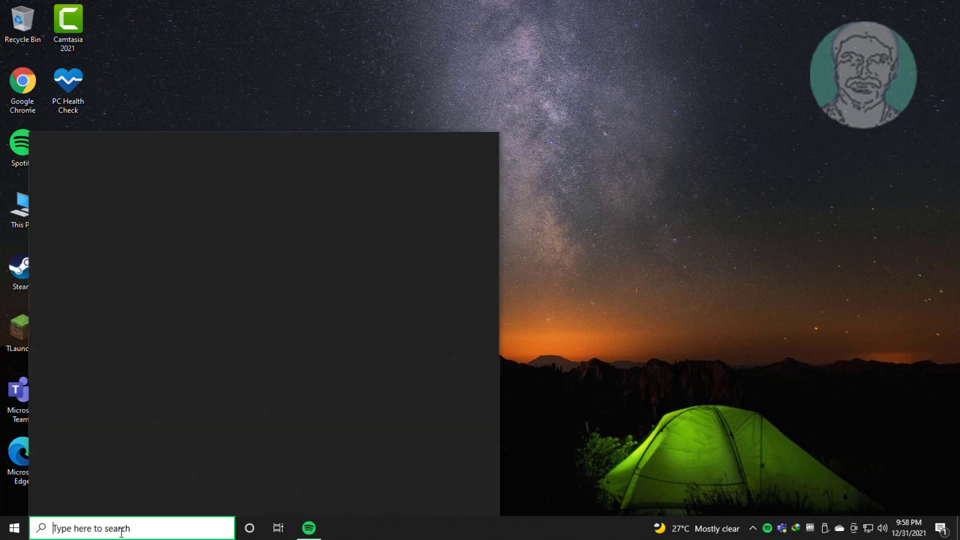
type("control panel")
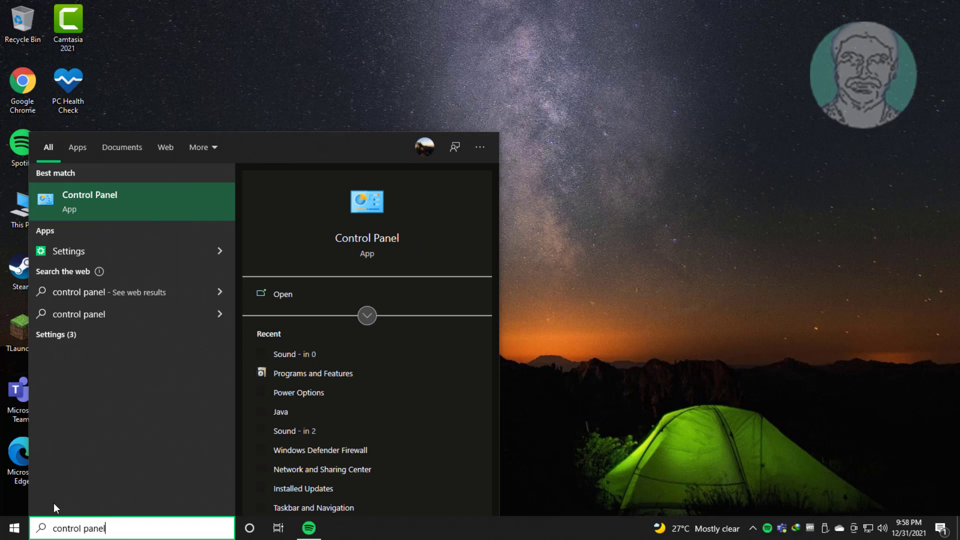
left_click(106, 209)
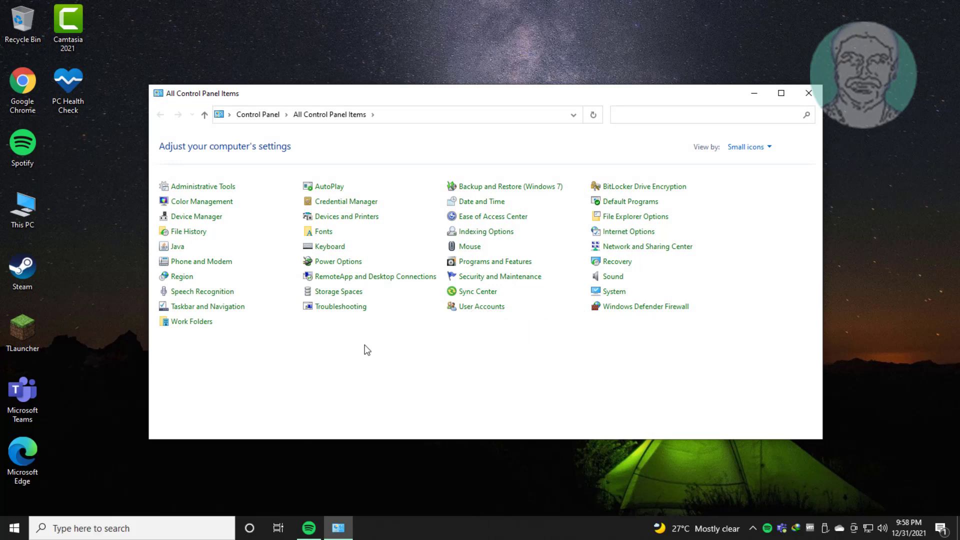
key("Up")
left_click(611, 277)
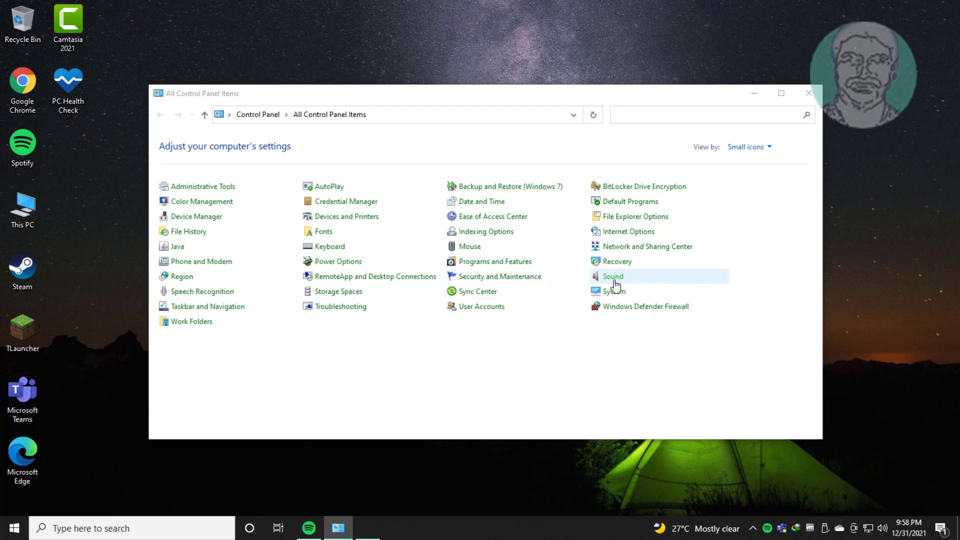
left_click(808, 93)
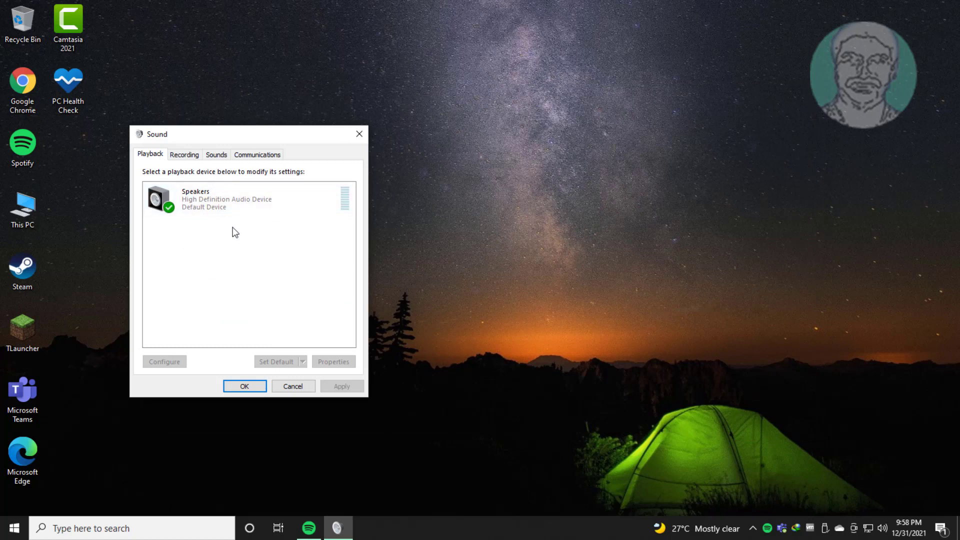
Open the properties of the Speakers playback device.
left_click(240, 202)
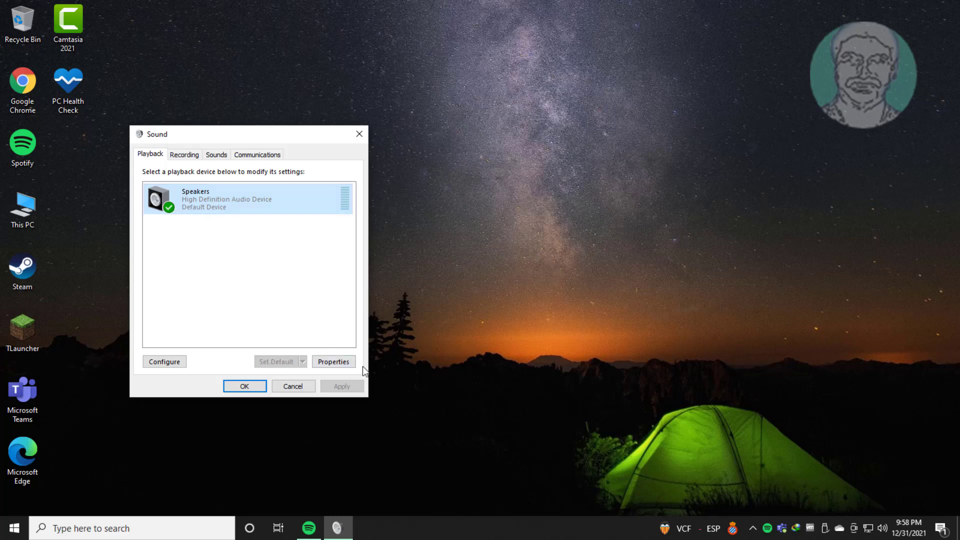
left_click(344, 362)
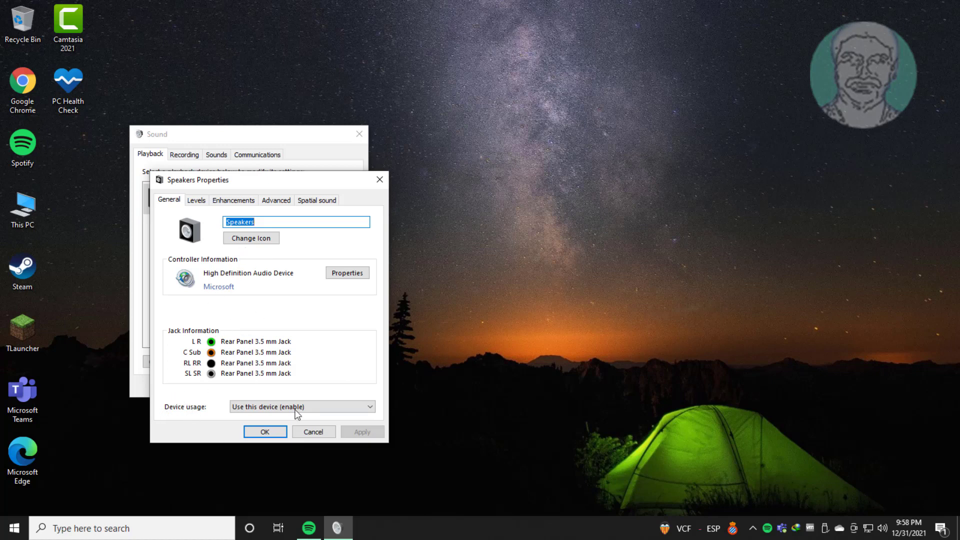
Keep Speakers set to 'Use this device (enable)' and tick 'Disable all enhancements'.
left_click(311, 406)
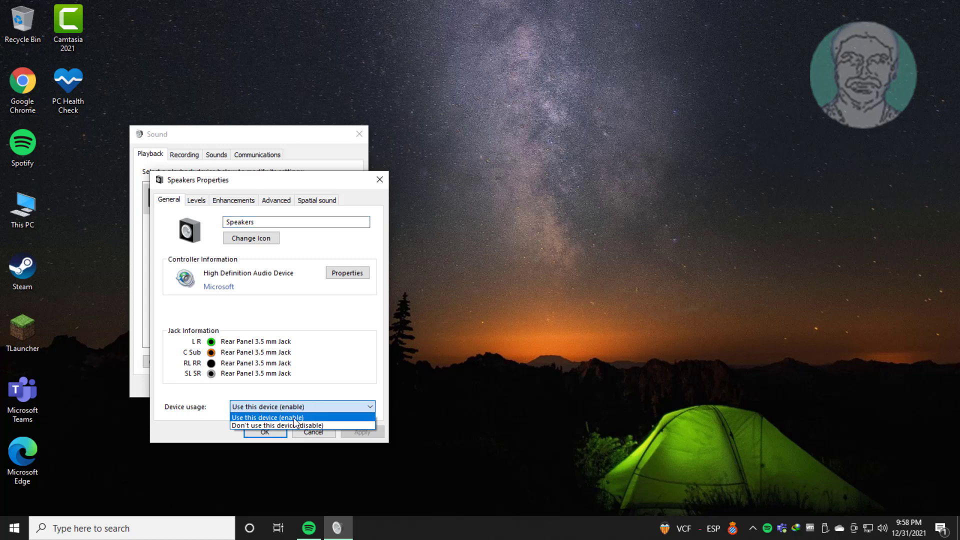
left_click(291, 418)
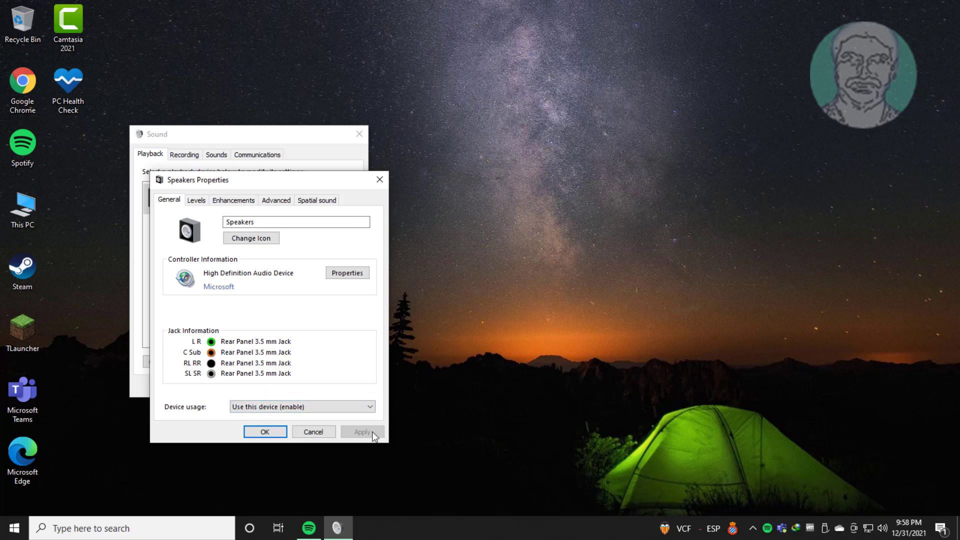
left_click(233, 200)
left_click(171, 250)
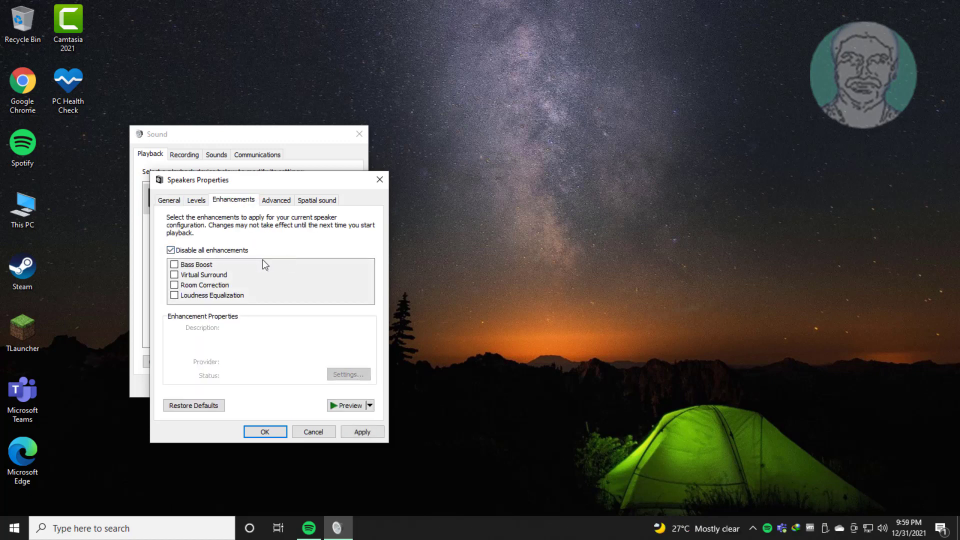
Confirm with OK in Speakers Properties and in the Sound dialog.
left_click(265, 431)
left_click(245, 386)
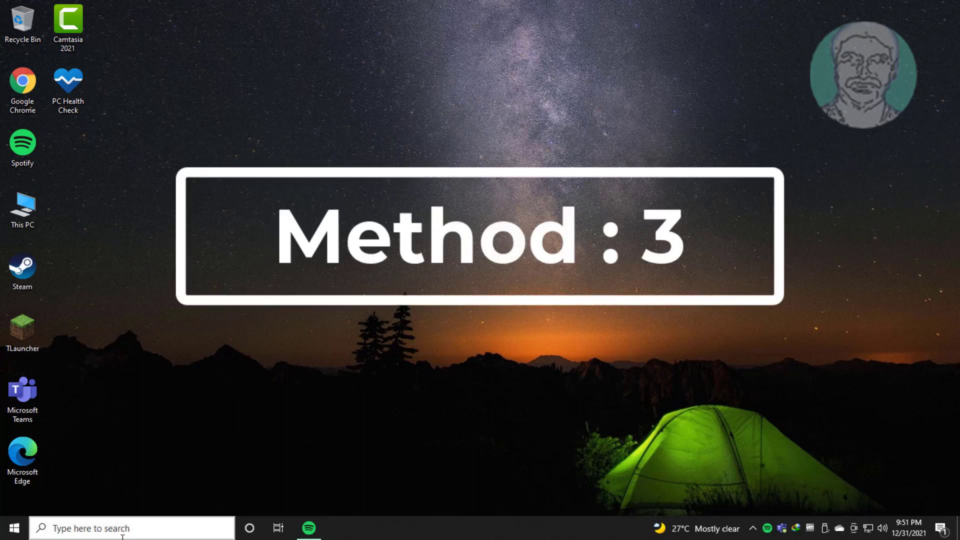
Search for 'device manager' and launch Device Manager.
left_click(119, 529)
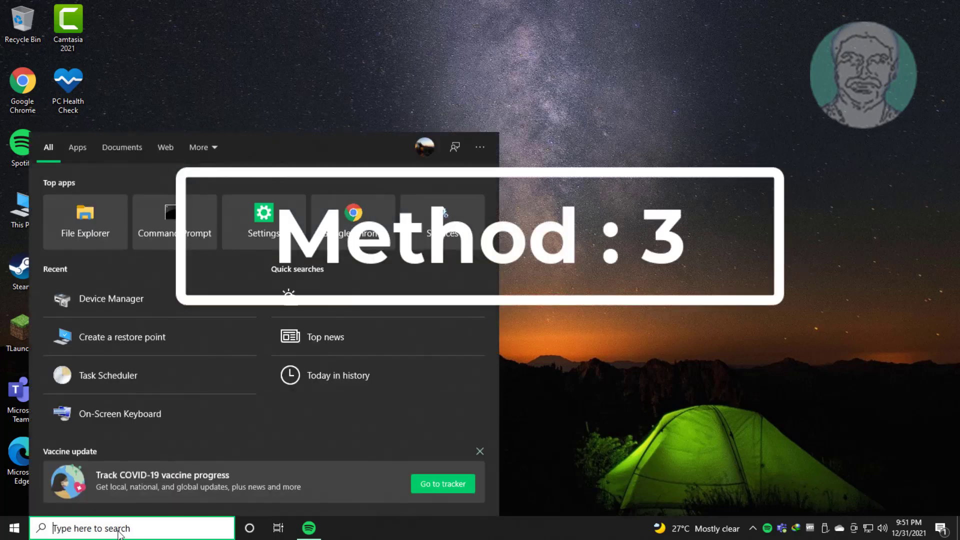
type("devi")
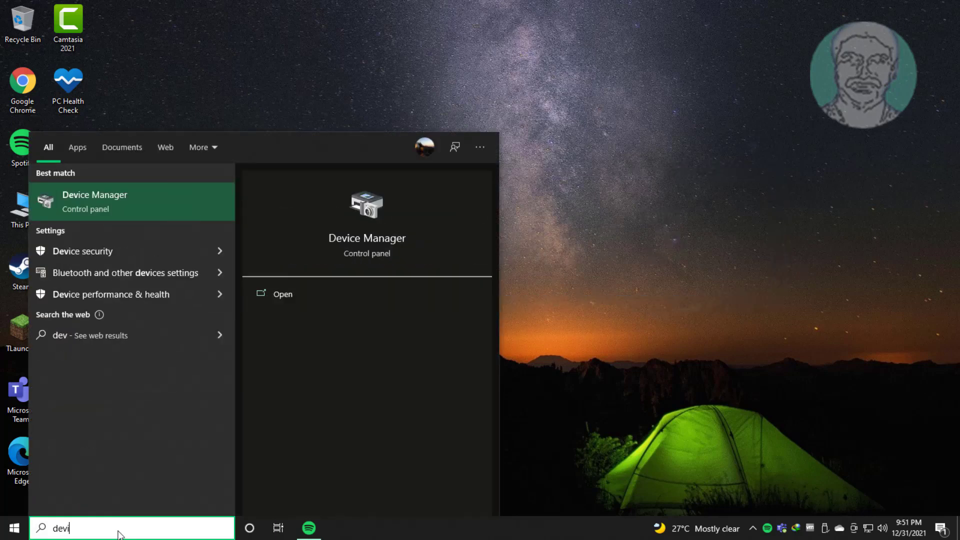
type("ce manager")
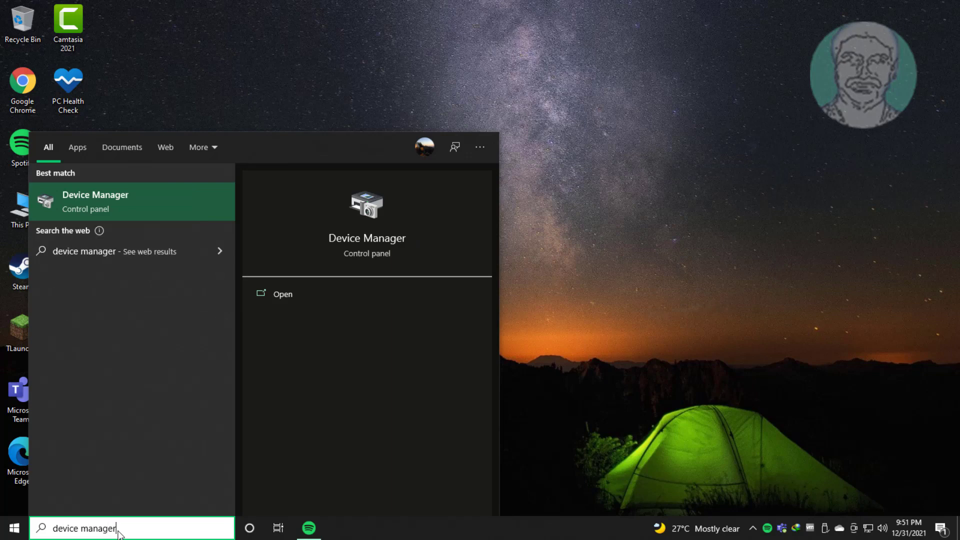
left_click(98, 195)
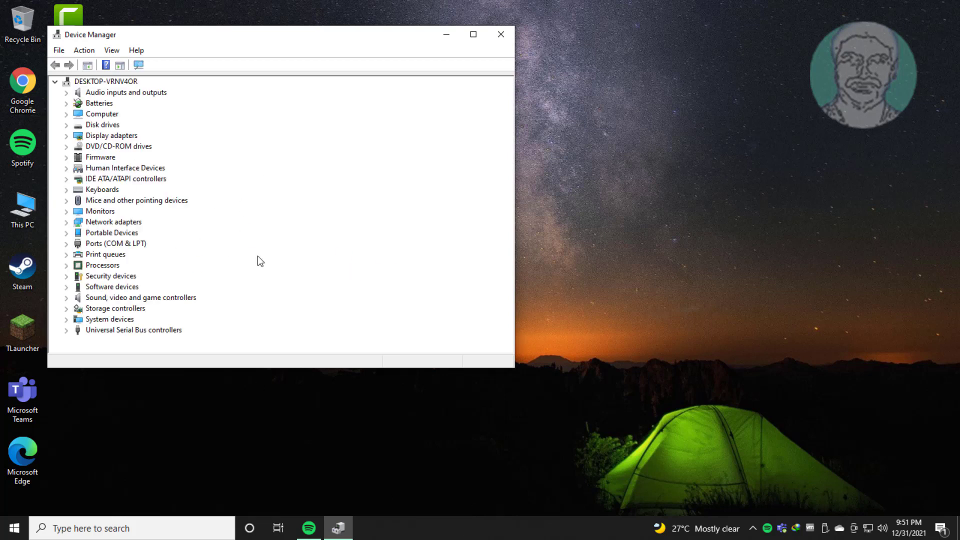
Expand Sound, video and game controllers and bring up High Definition Audio Device's context menu.
left_click(167, 299)
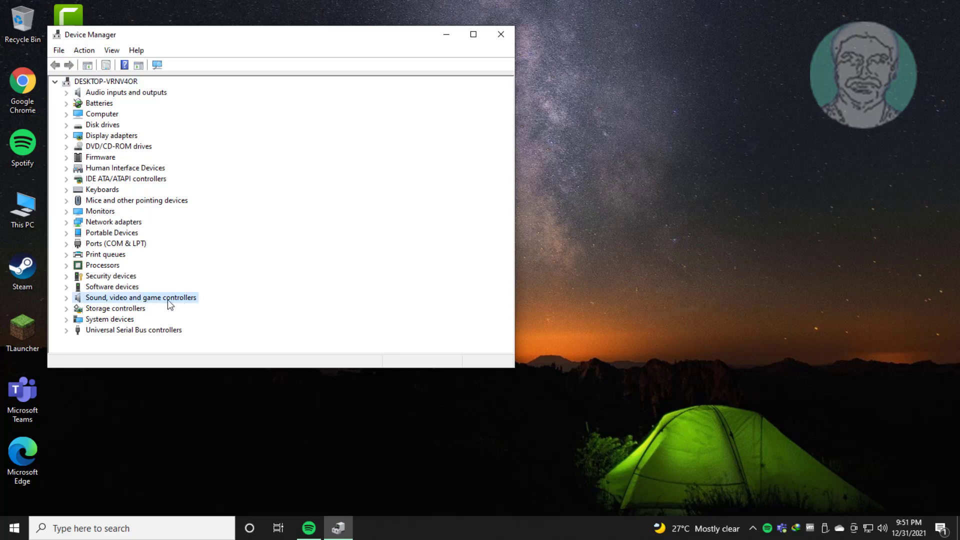
left_click(67, 297)
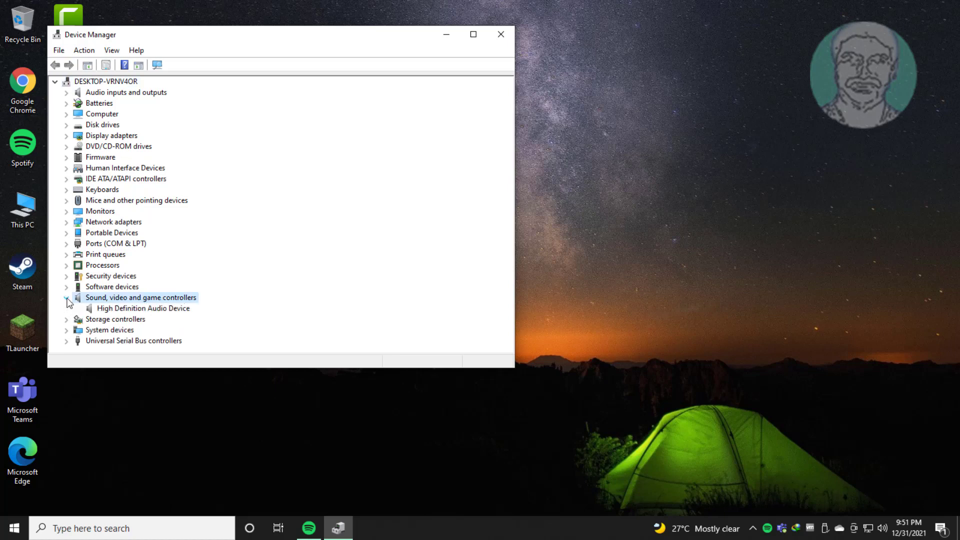
left_click(176, 310)
right_click(180, 313)
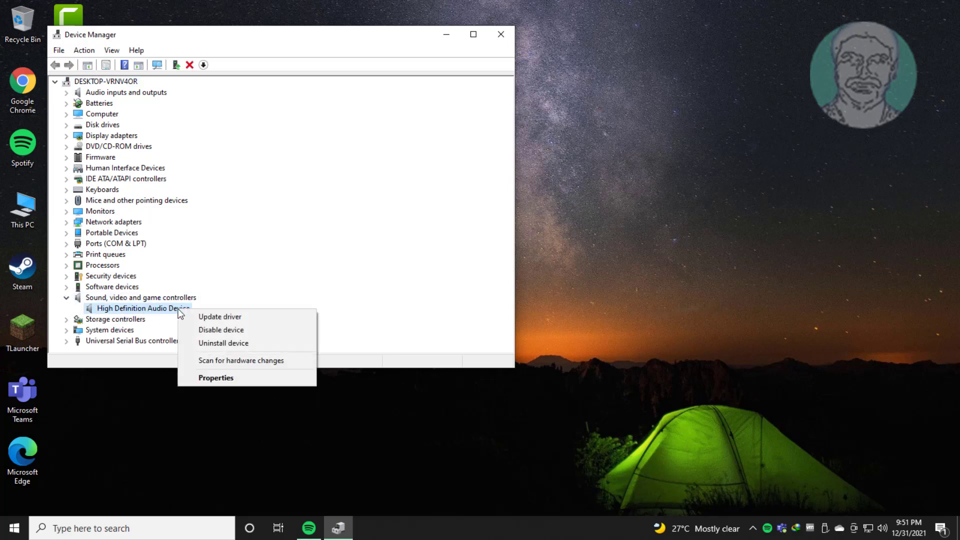
Reinstall the High Definition Audio Device driver from the compatible list, then restart Windows.
left_click(248, 315)
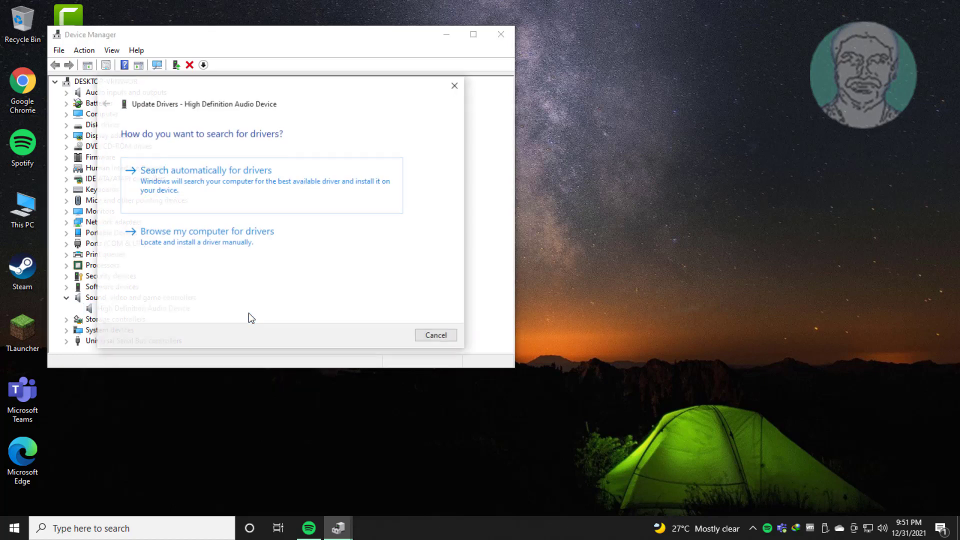
left_click(203, 231)
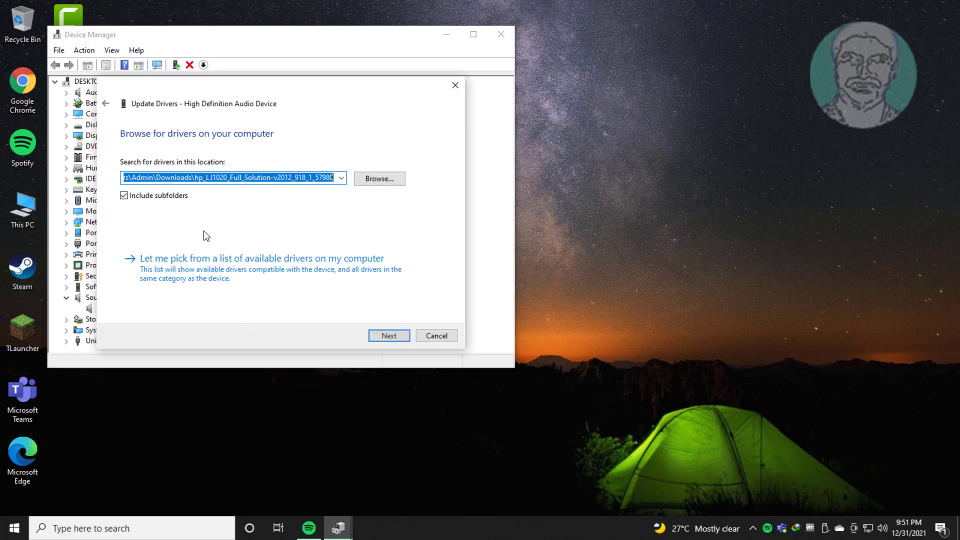
left_click(207, 269)
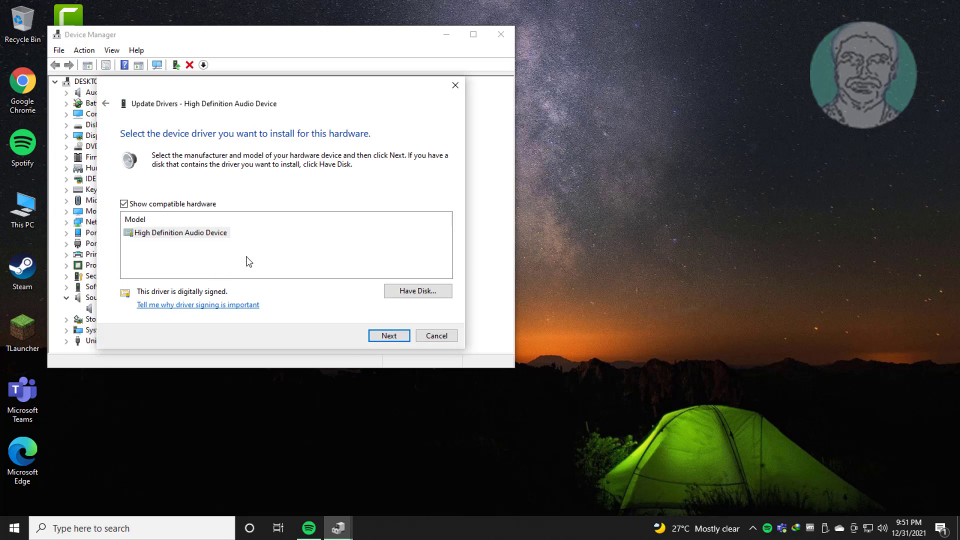
left_click(189, 232)
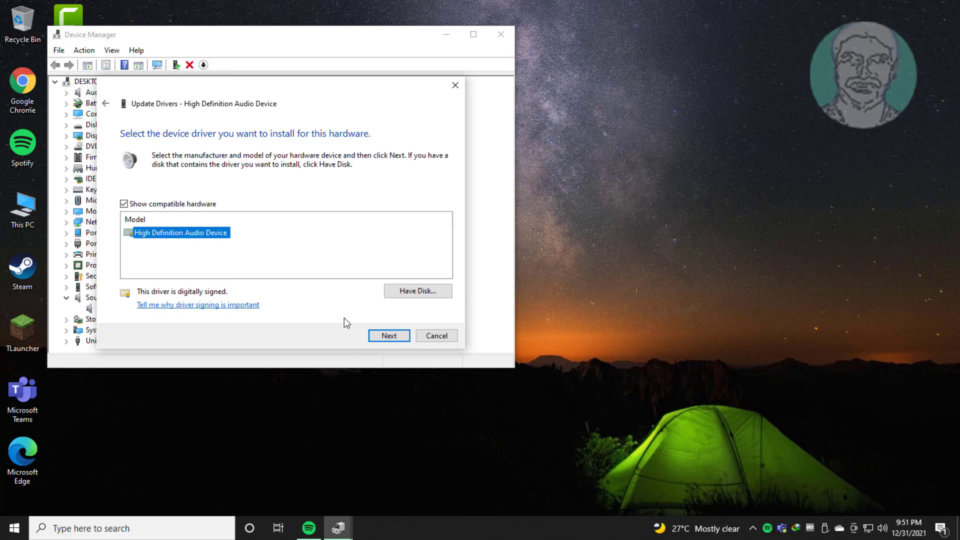
left_click(377, 336)
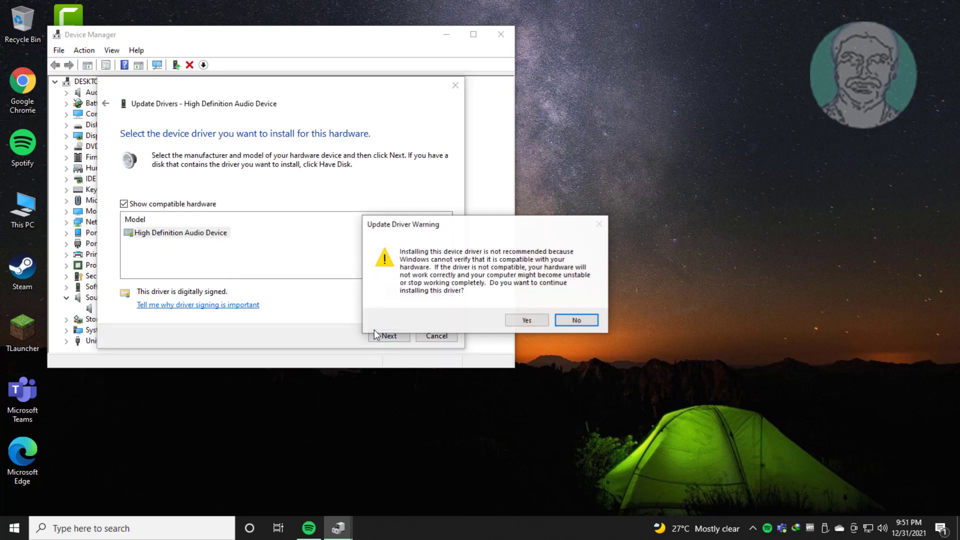
left_click(529, 320)
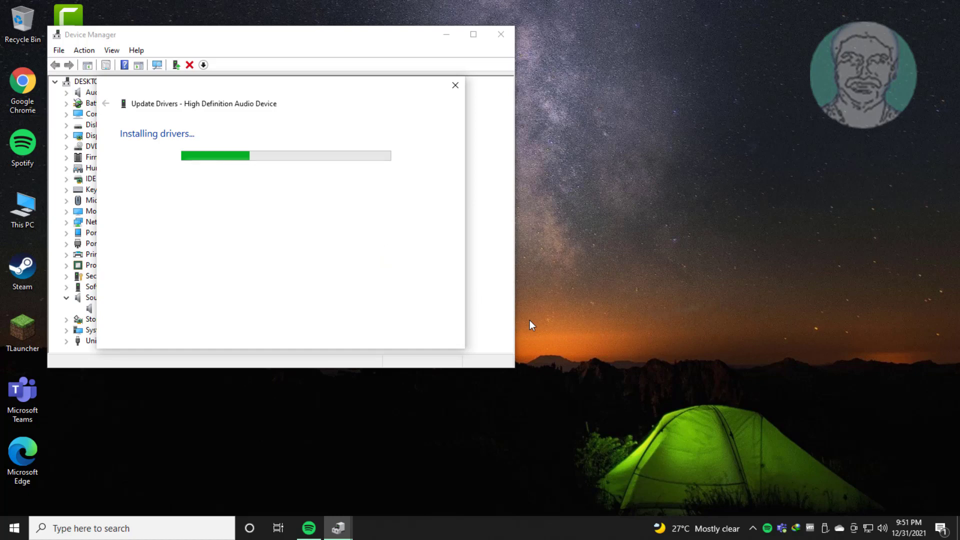
left_click(449, 332)
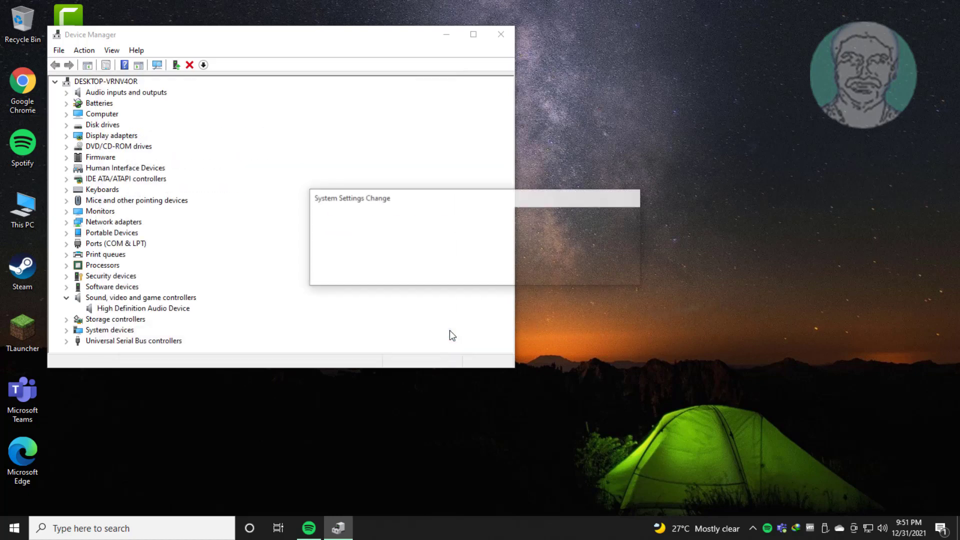
left_click(562, 278)
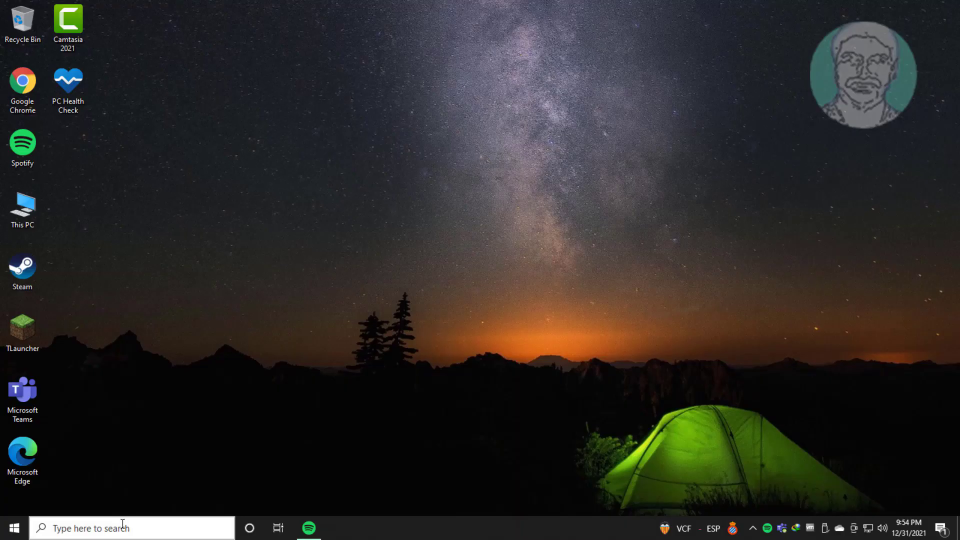
After the restart, search 'device manager' and open Device Manager again.
left_click(123, 523)
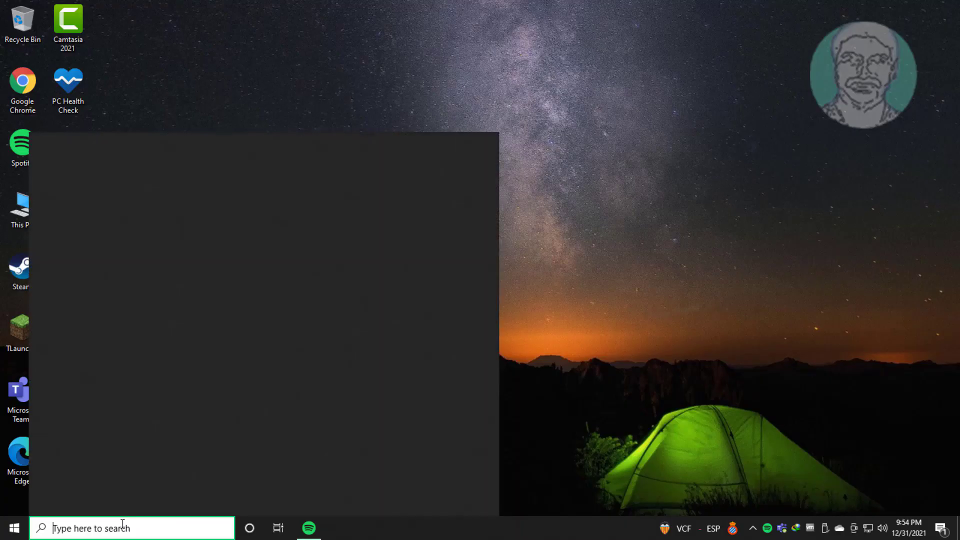
type("de")
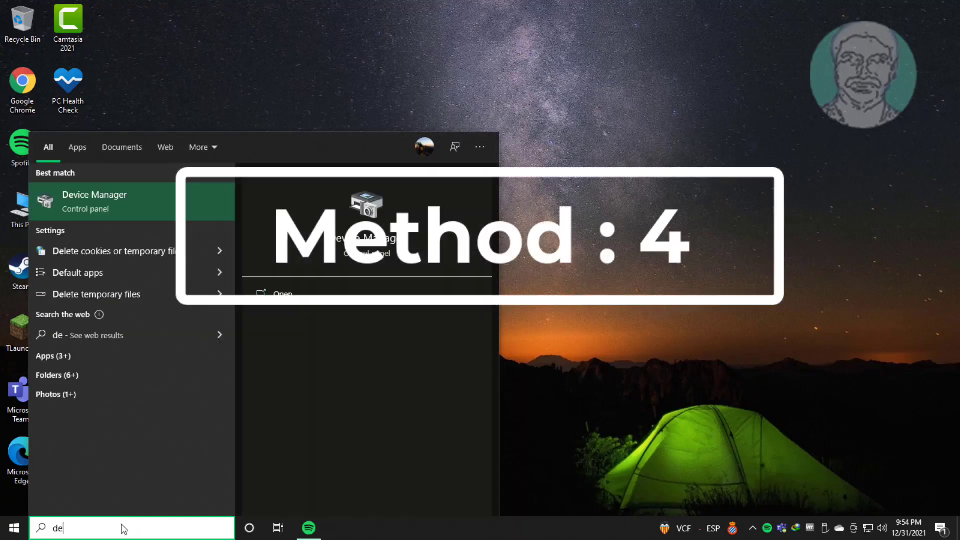
type("vice man")
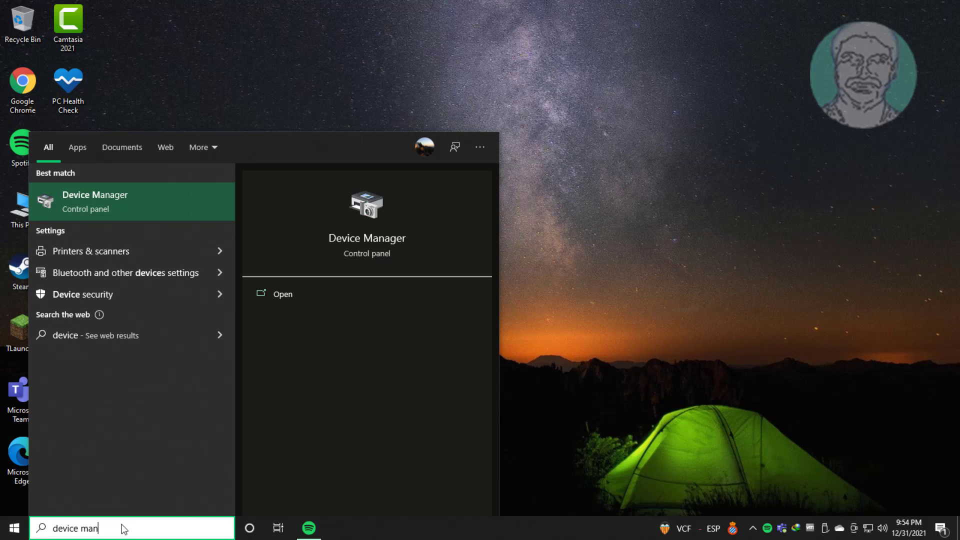
type("ager")
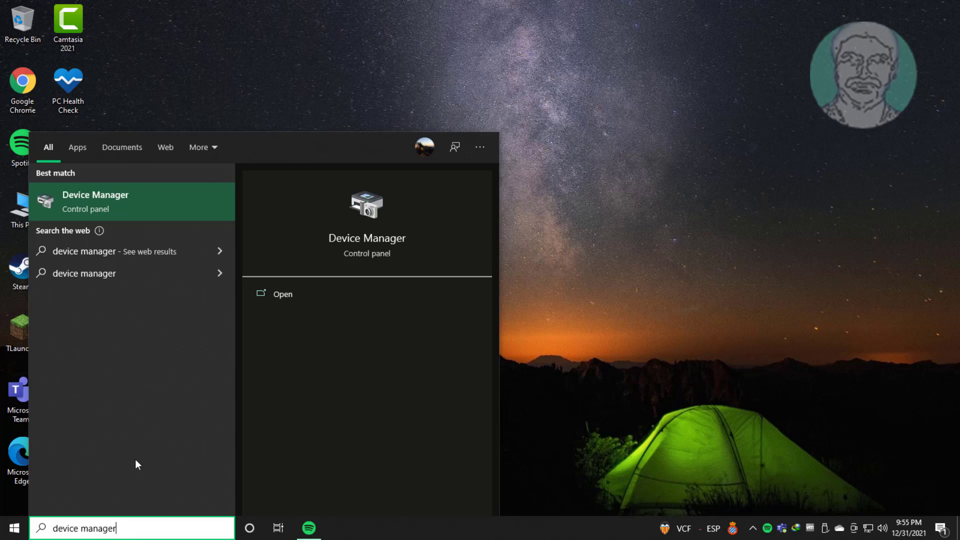
left_click(111, 198)
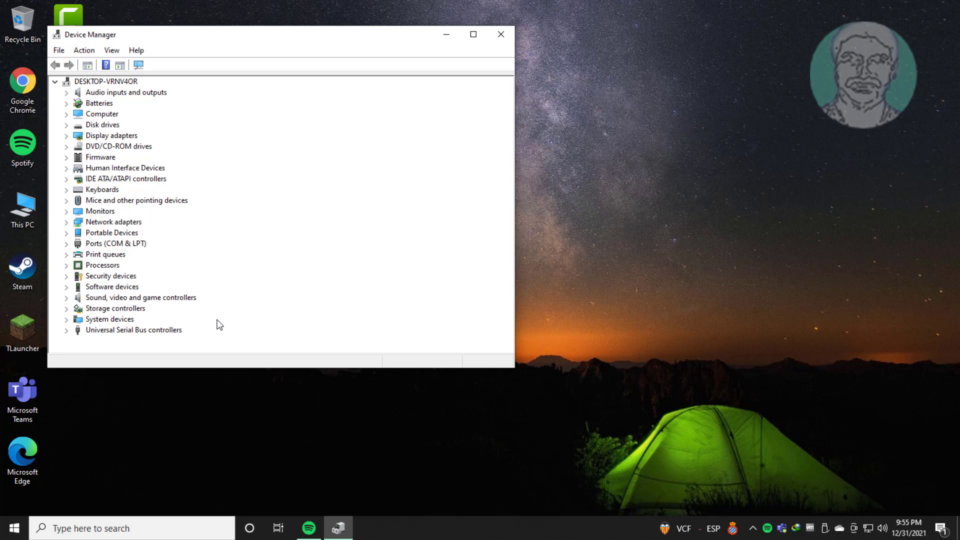
Uninstall High Definition Audio Device from Sound, video and game controllers.
left_click(143, 299)
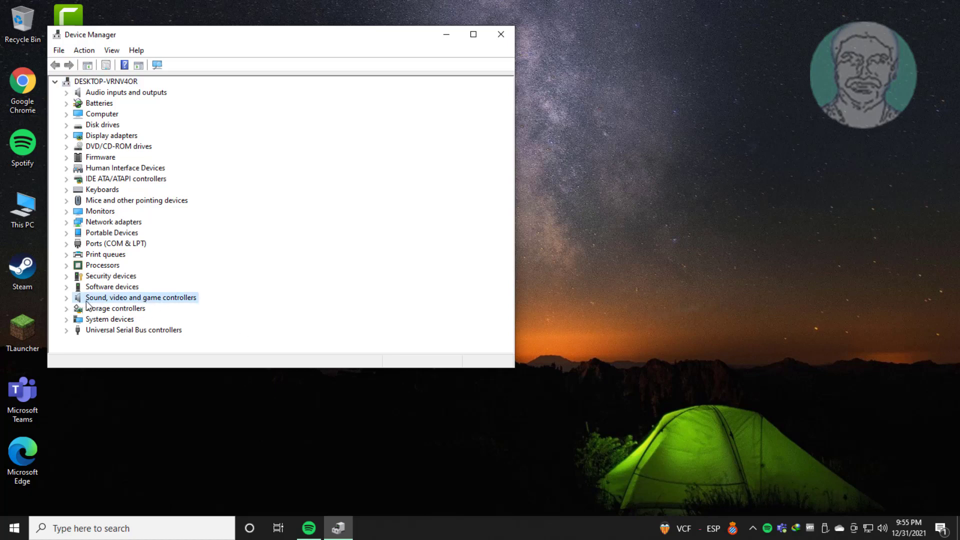
left_click(66, 298)
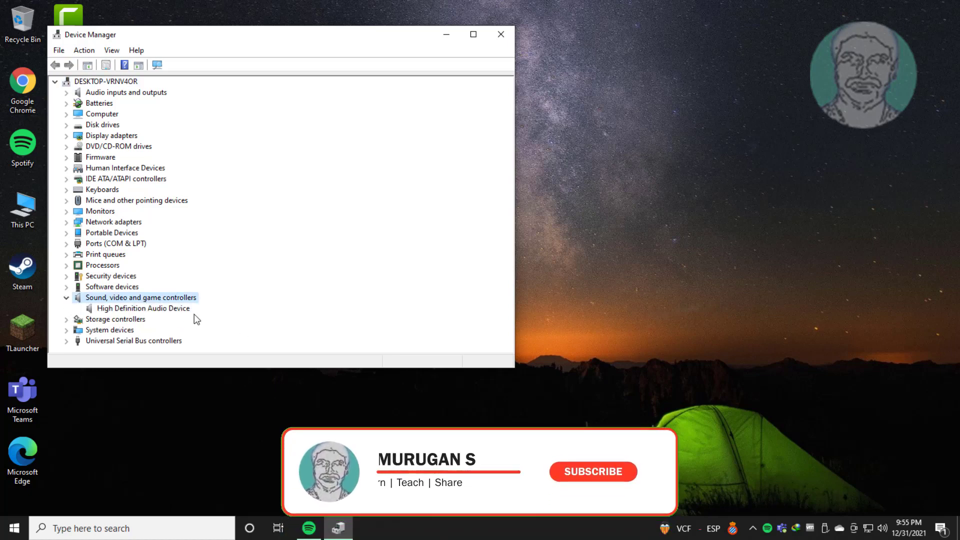
left_click(176, 309)
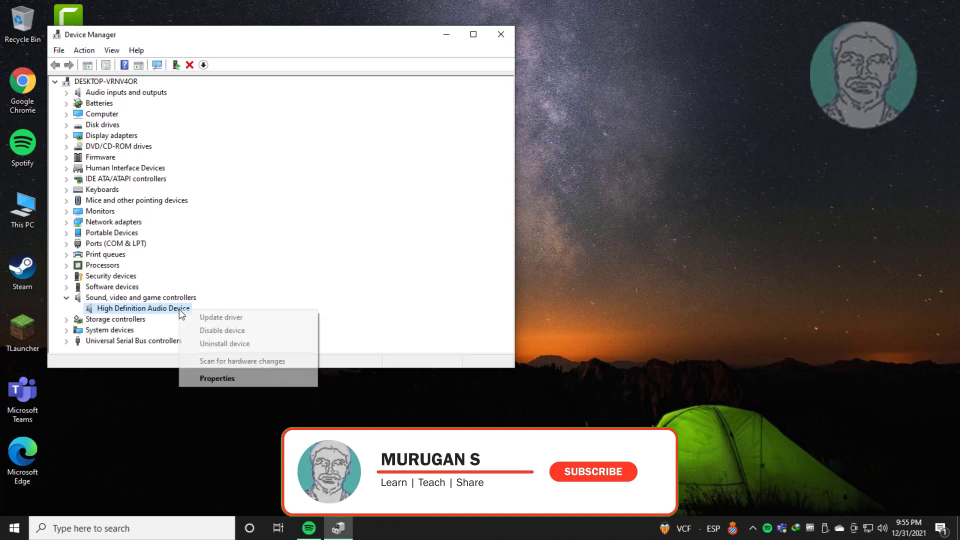
right_click(180, 311)
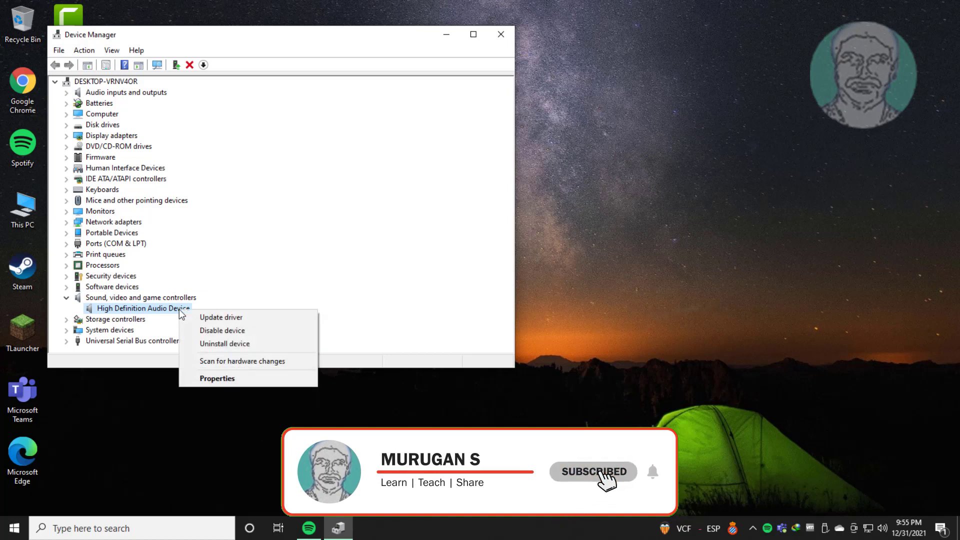
left_click(245, 345)
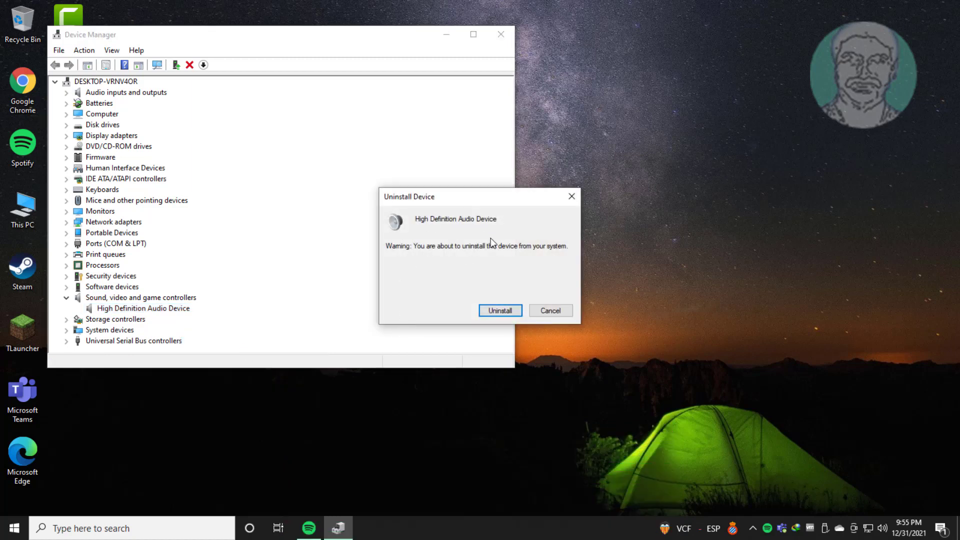
left_click(499, 311)
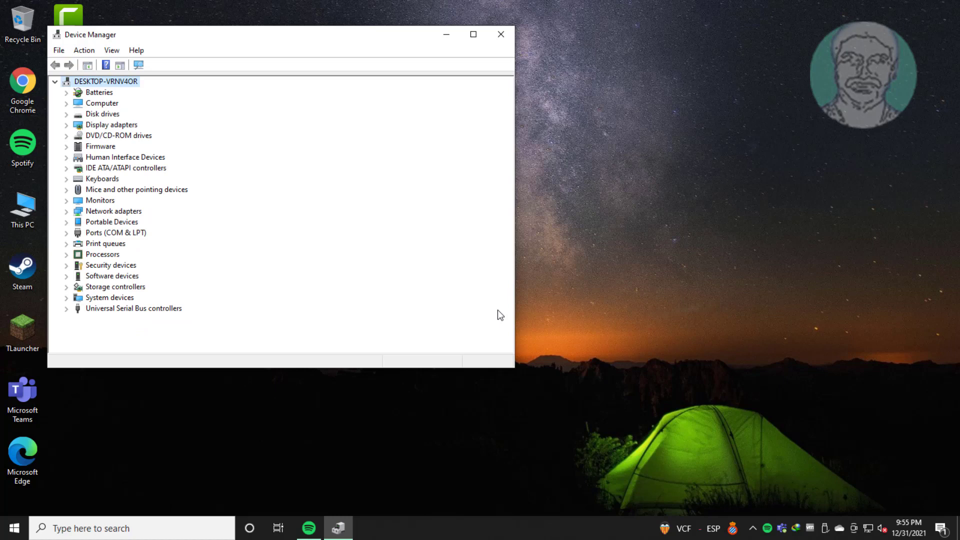
Close Device Manager and restart the PC from the Start menu's Power button.
left_click(500, 35)
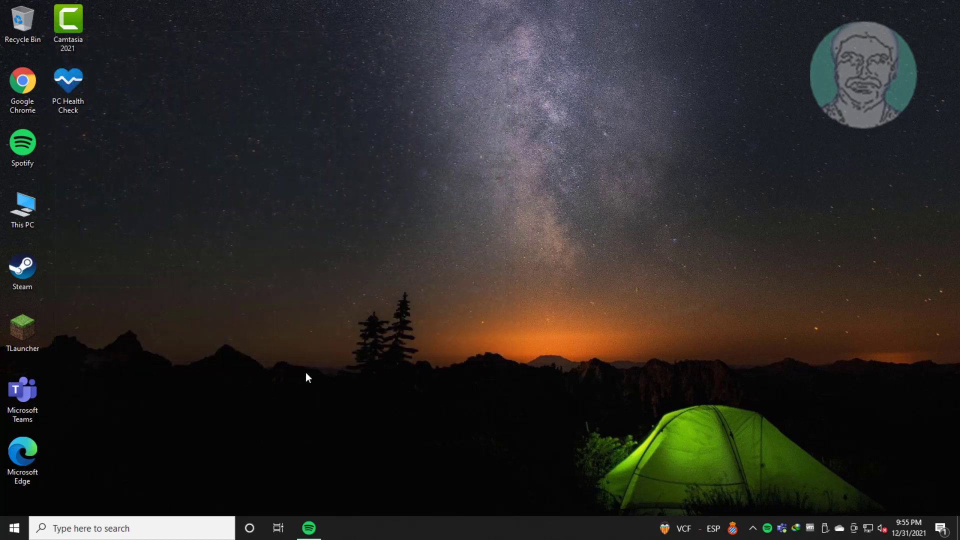
left_click(14, 528)
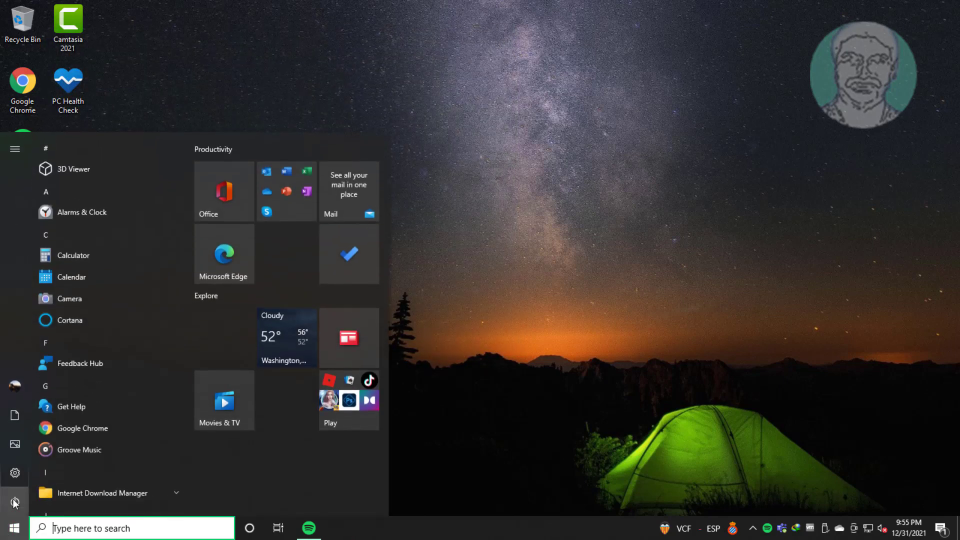
left_click(15, 502)
left_click(51, 467)
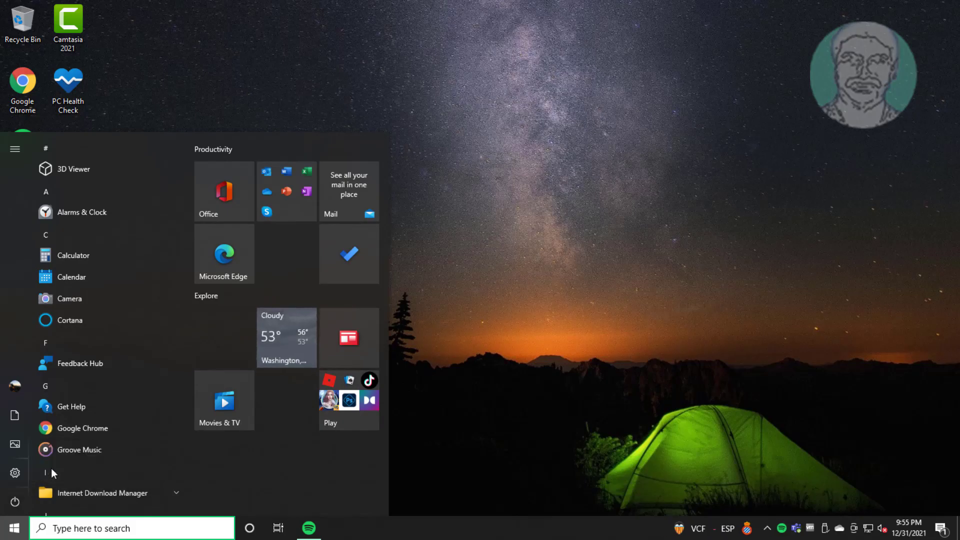